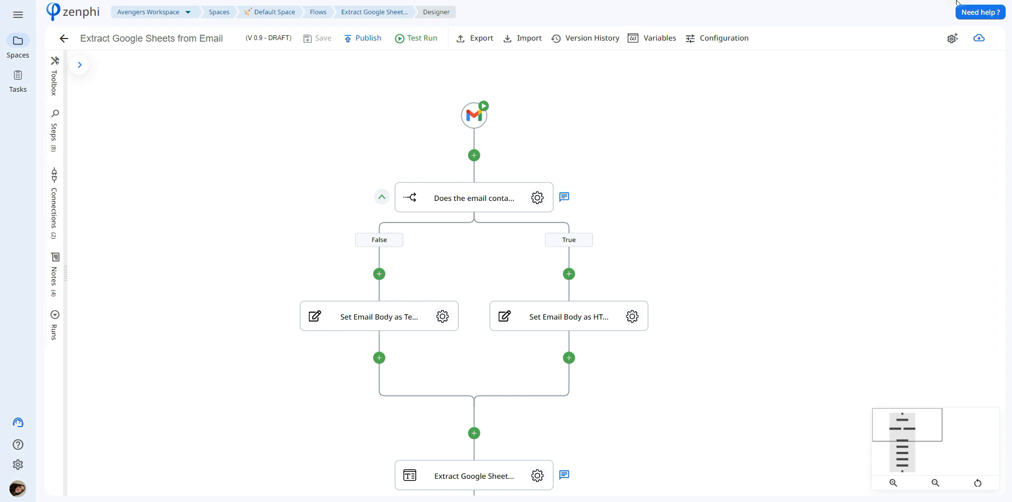
Inspect the Gmail New Email trigger's connection settings, the form for adding a connection, and its conditional run options.
left_click(480, 110)
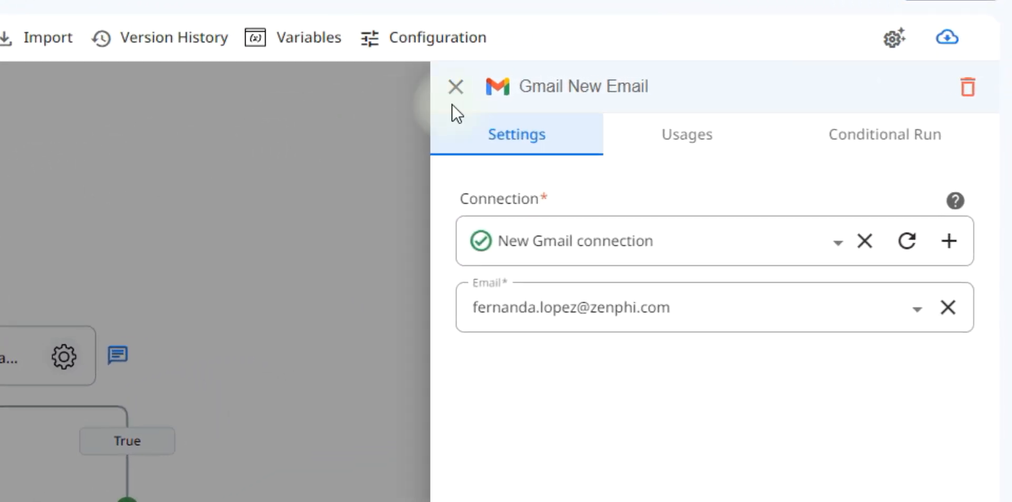
mouse_move(558, 93)
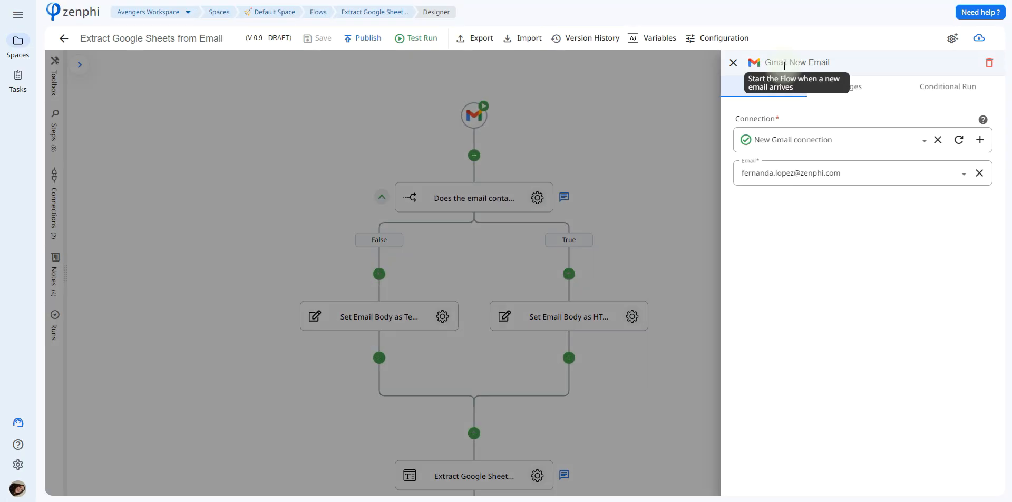
left_click(978, 141)
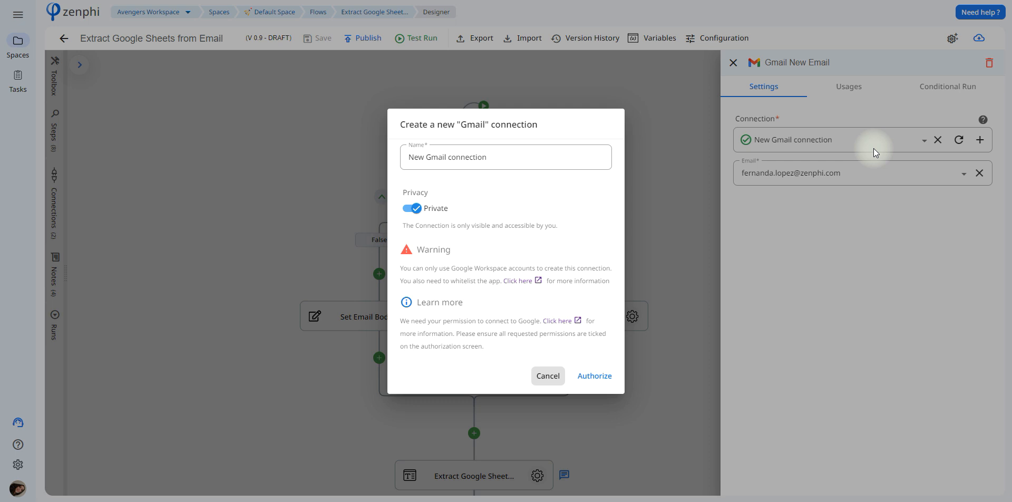
left_click(548, 375)
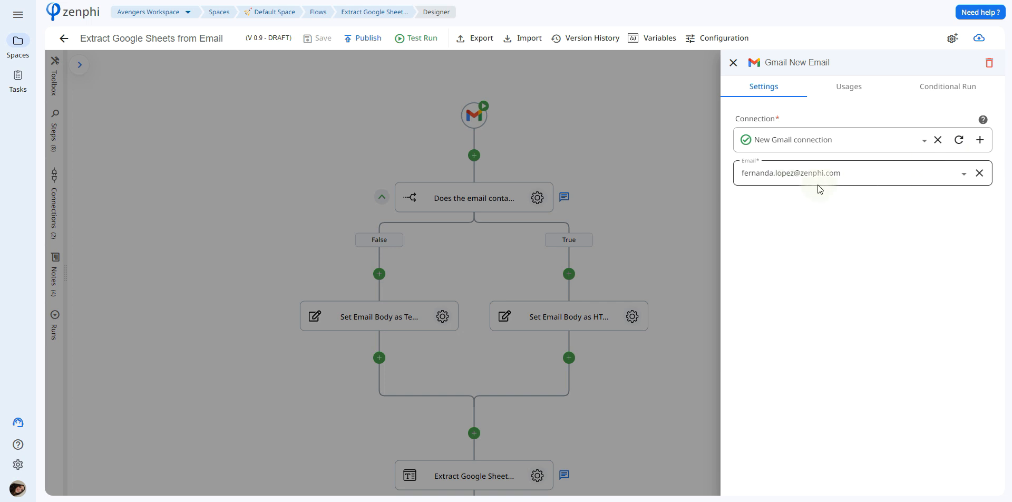
left_click(943, 95)
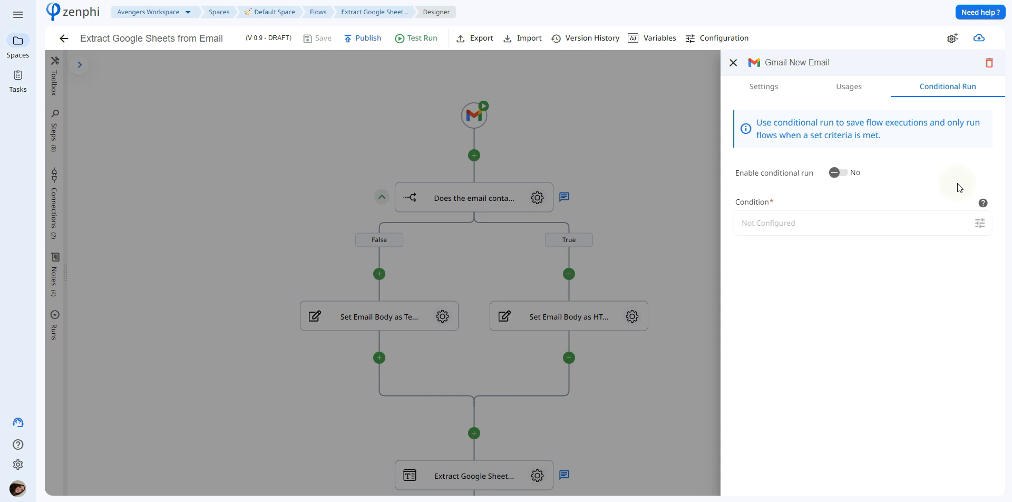
key("Escape")
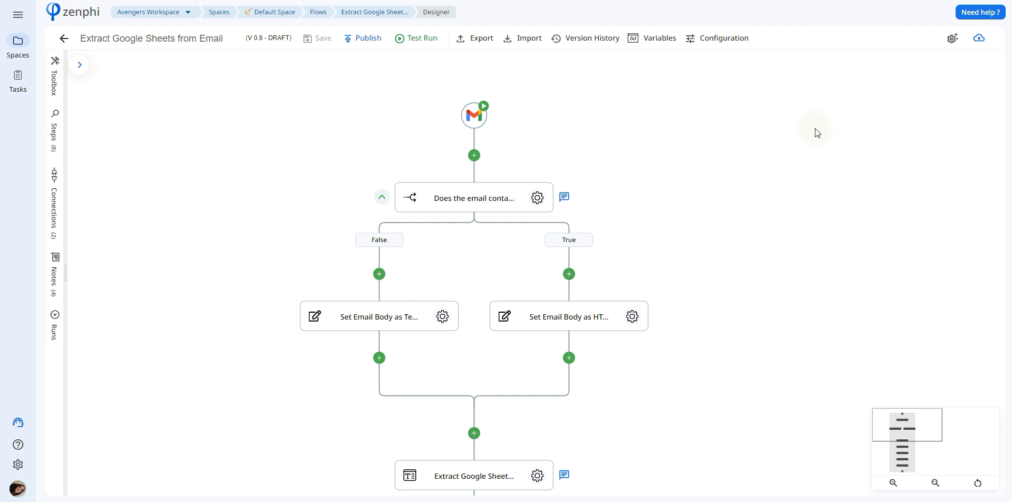
Review the condition behind the True branch of the "Does the email contain an HTML body?" step.
left_click(538, 200)
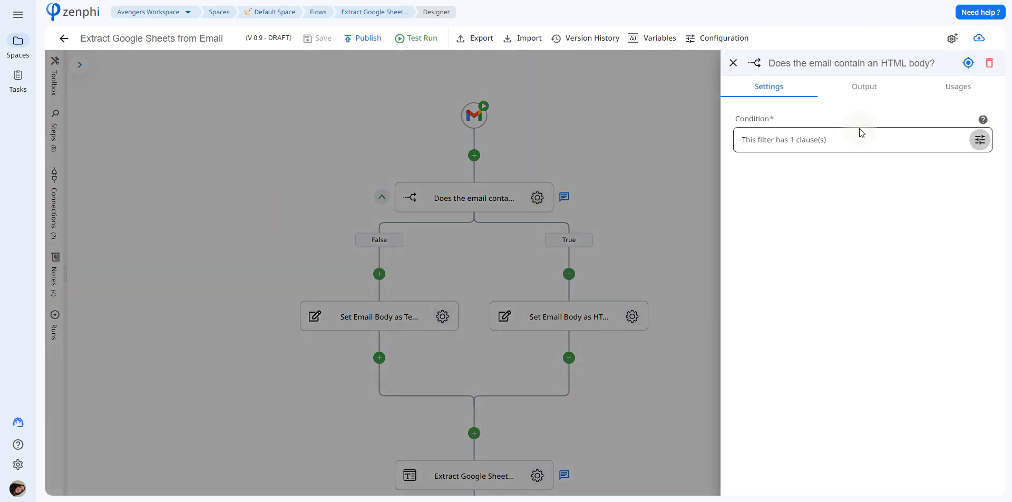
left_click(862, 136)
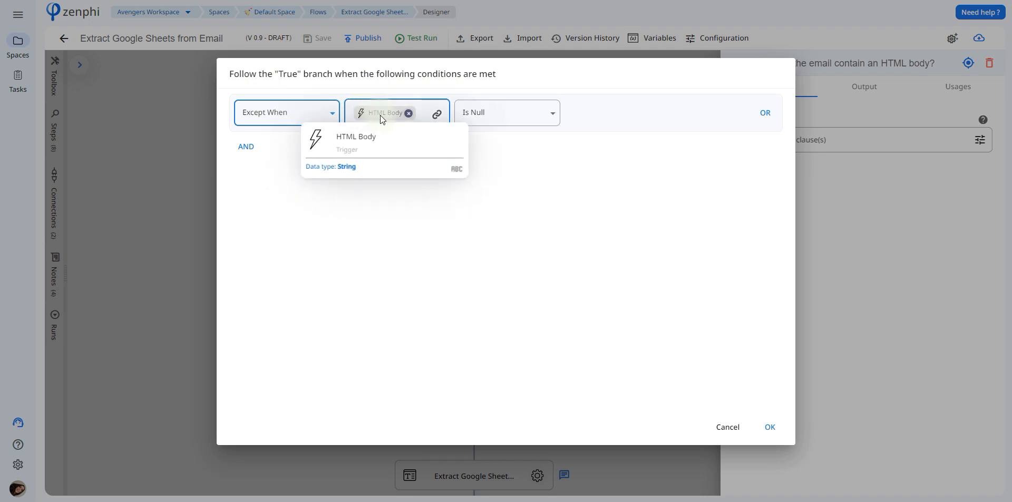
left_click(770, 427)
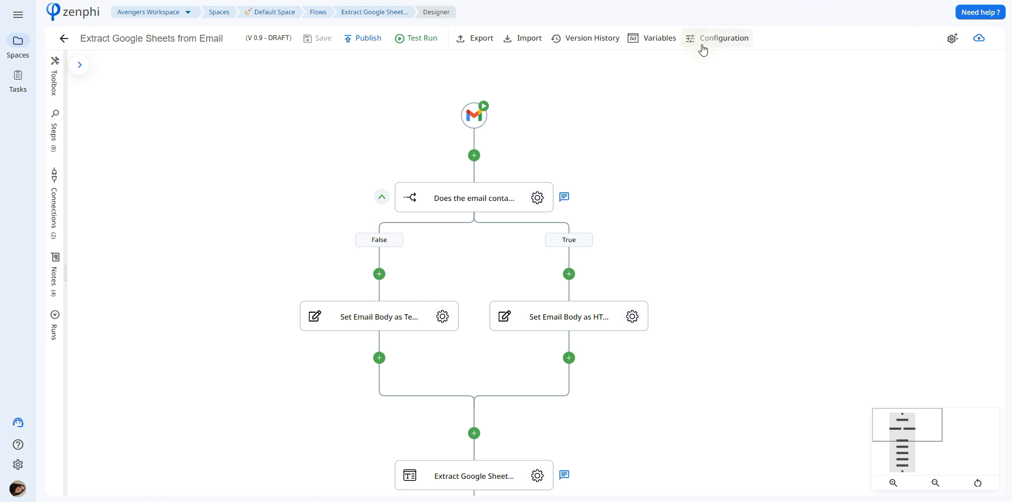
Review the flow's variables and look at the form for creating a new one, without saving anything.
left_click(666, 41)
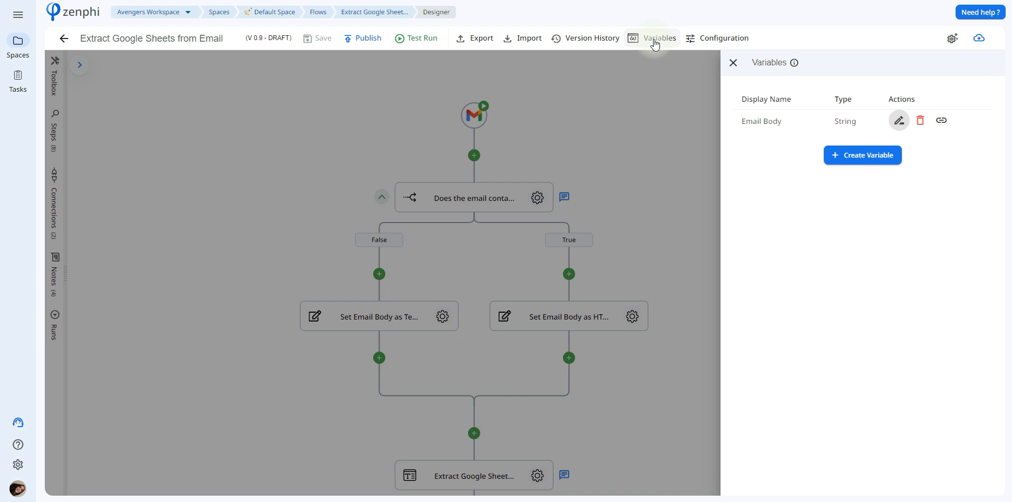
left_click(850, 153)
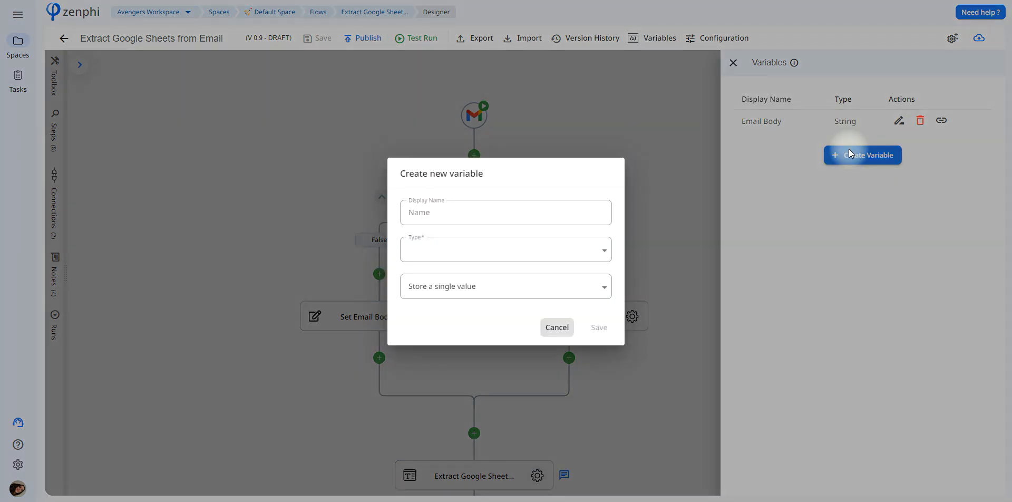
left_click(551, 252)
left_click(570, 251)
left_click(557, 329)
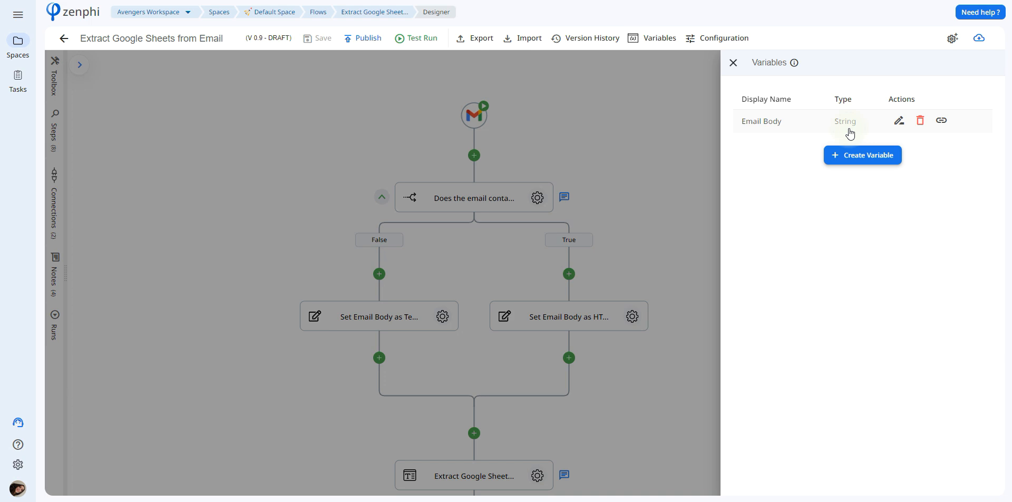
left_click(594, 235)
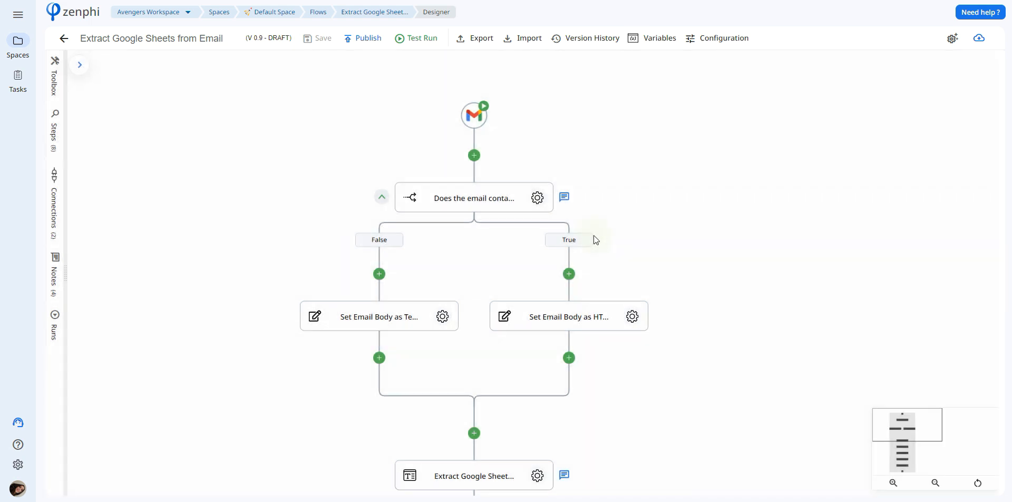
Check the variable, operation and value configured in the True branch's Set Email Body as HTML Body step.
left_click(633, 315)
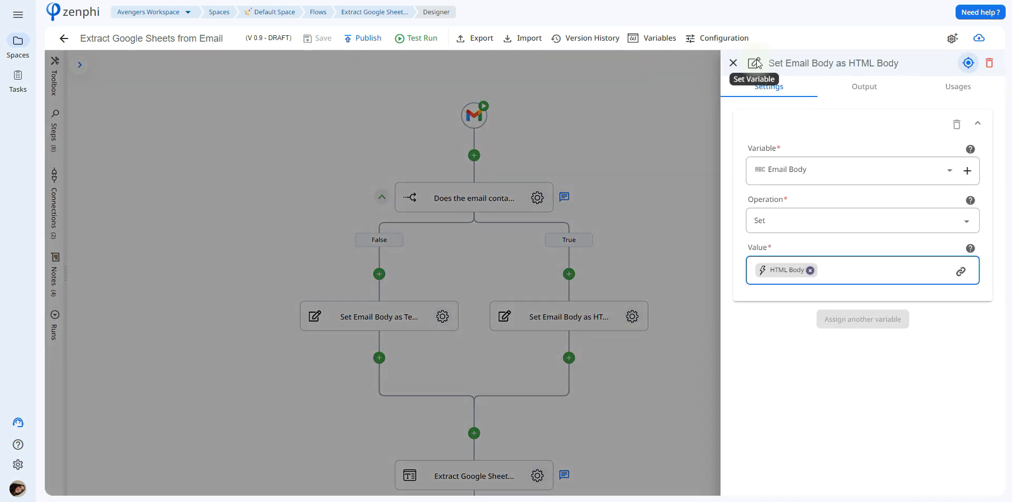
left_click(792, 175)
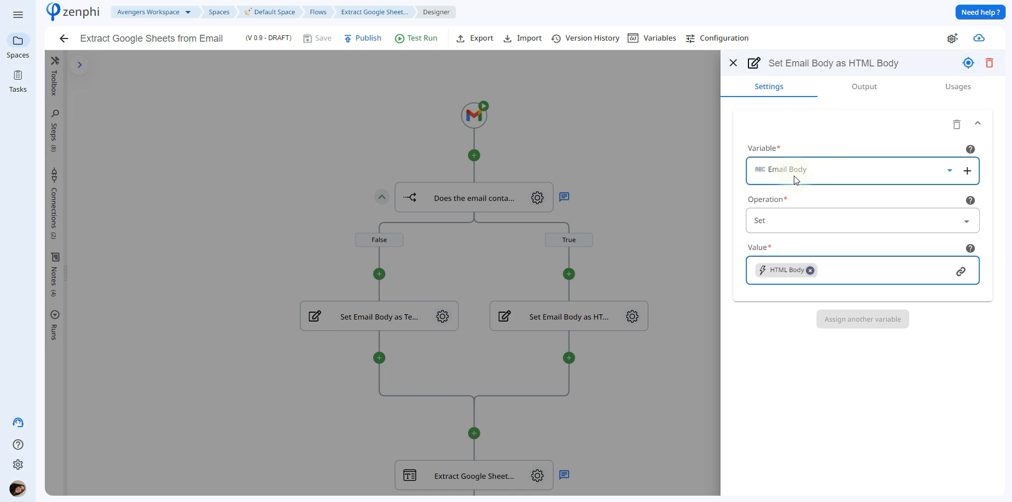
left_click(832, 200)
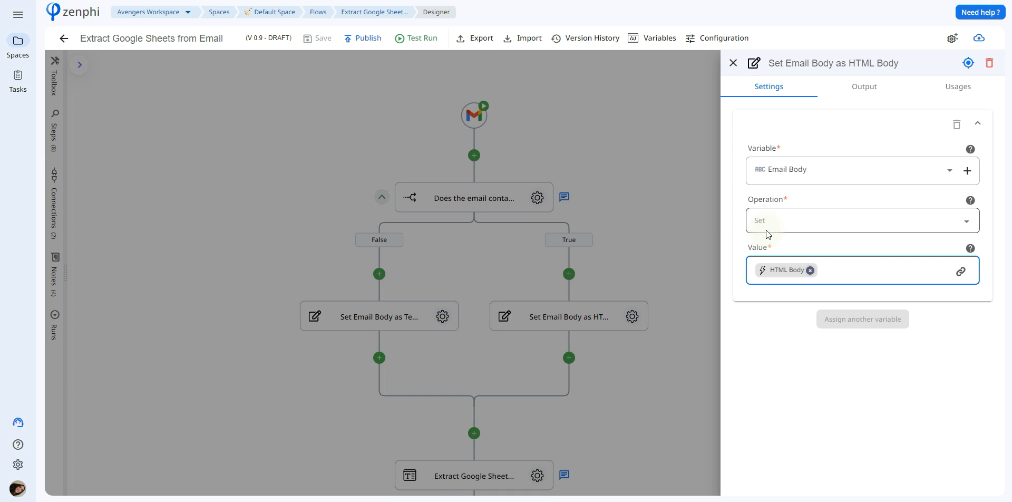
mouse_move(779, 274)
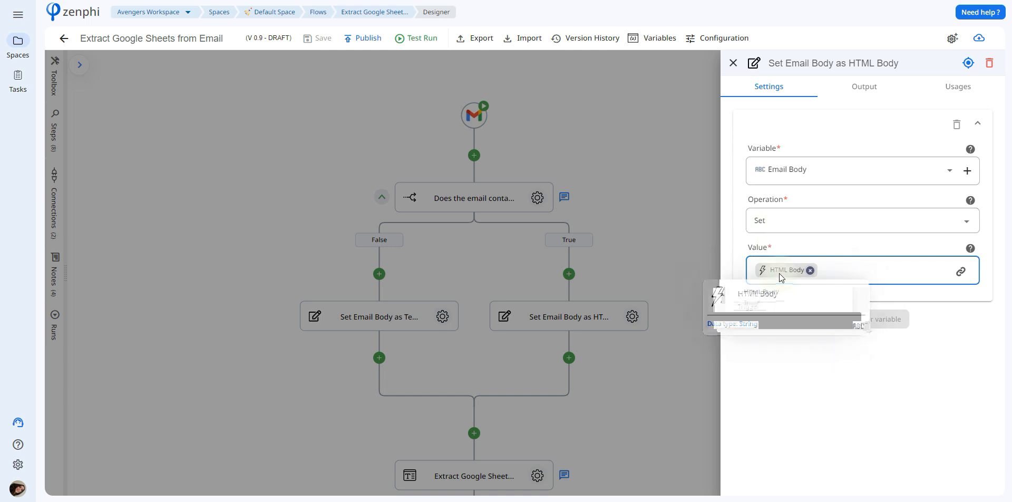
left_click(655, 241)
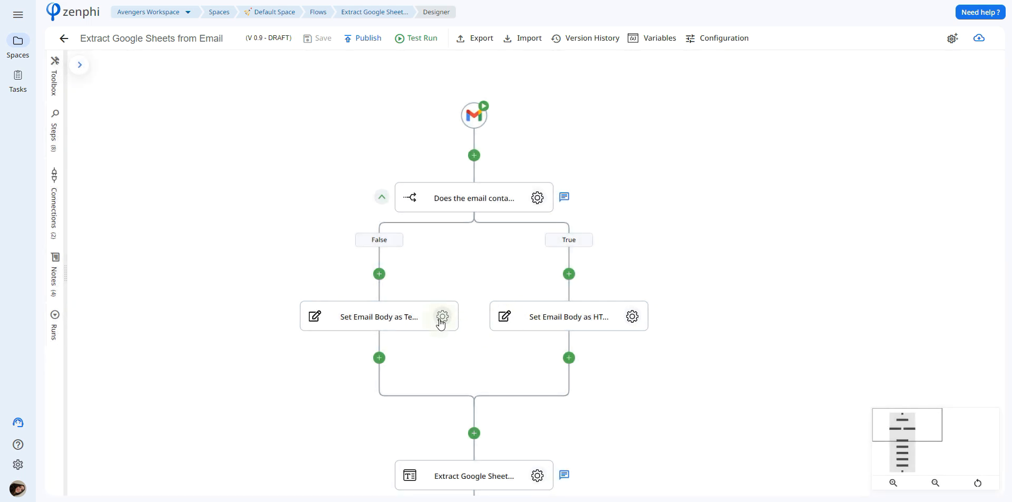
Check the value set by the False branch's Set Email Body as Text Body step and browse the Gmail trigger's available tokens.
left_click(441, 317)
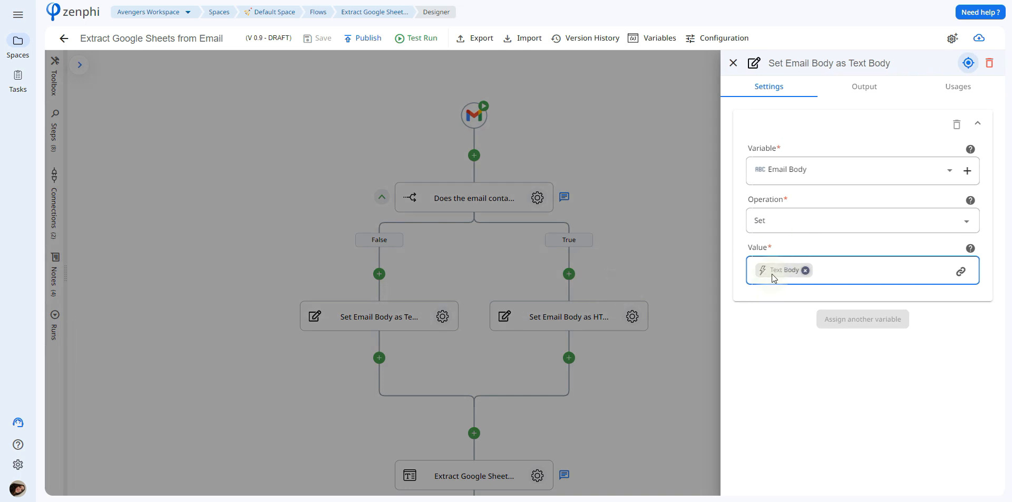
mouse_move(772, 274)
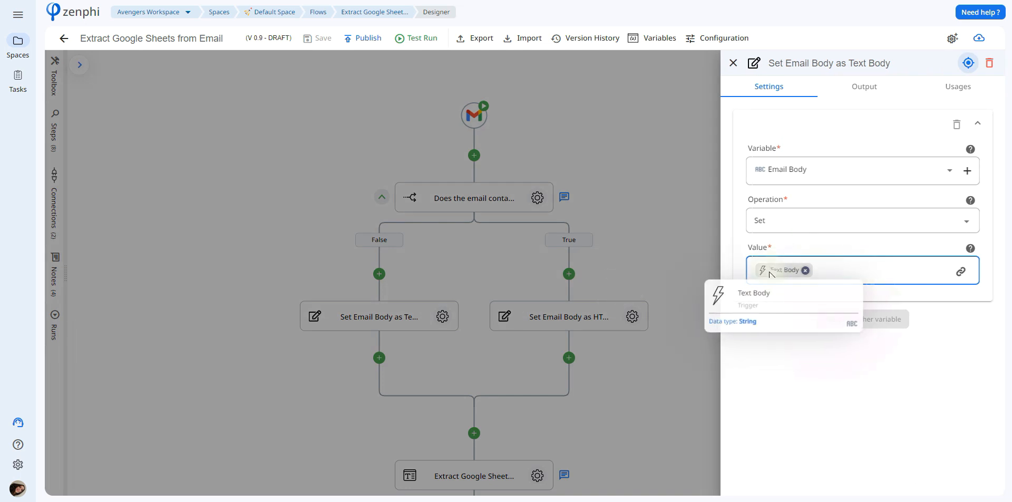
left_click(961, 271)
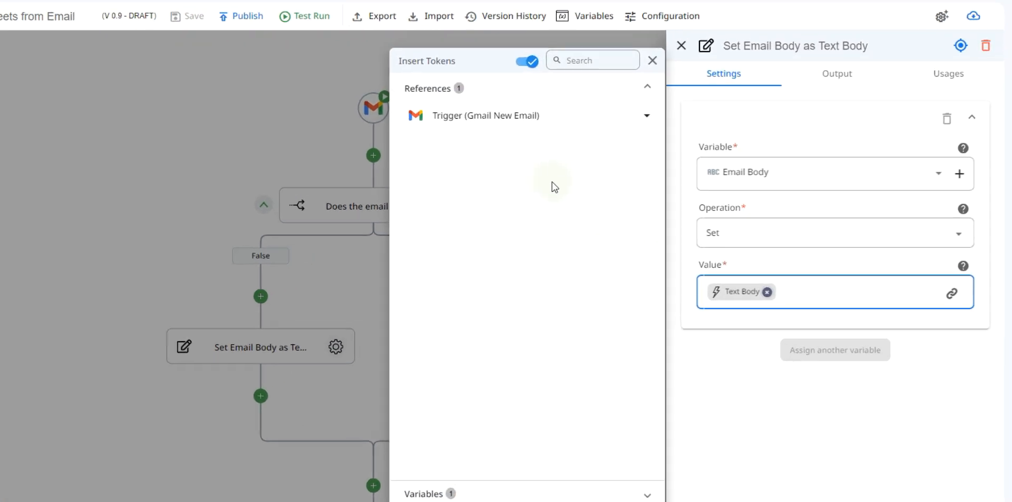
left_click(535, 116)
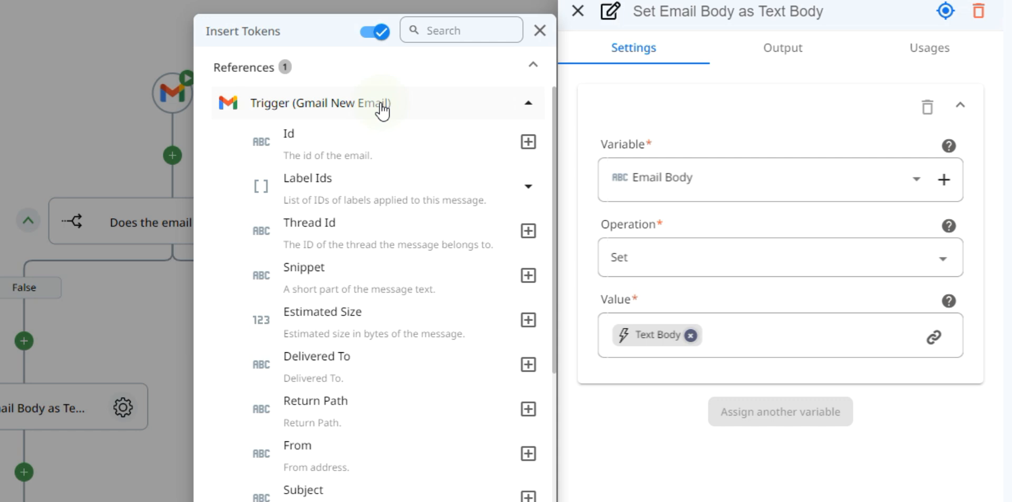
left_click_drag(556, 112, 546, 199)
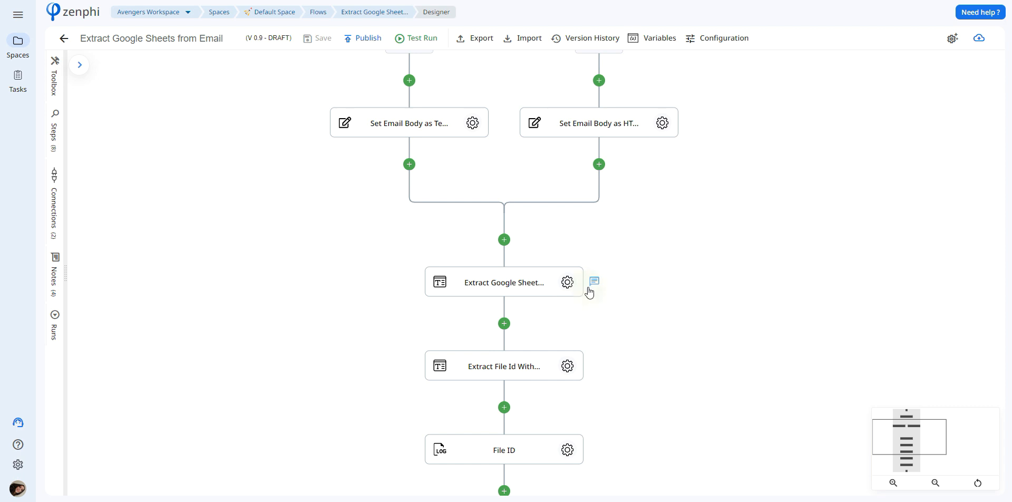
Examine the Extract Google Sheets URL with Regex step's text source, the available variable tokens and its search pattern.
left_click(568, 281)
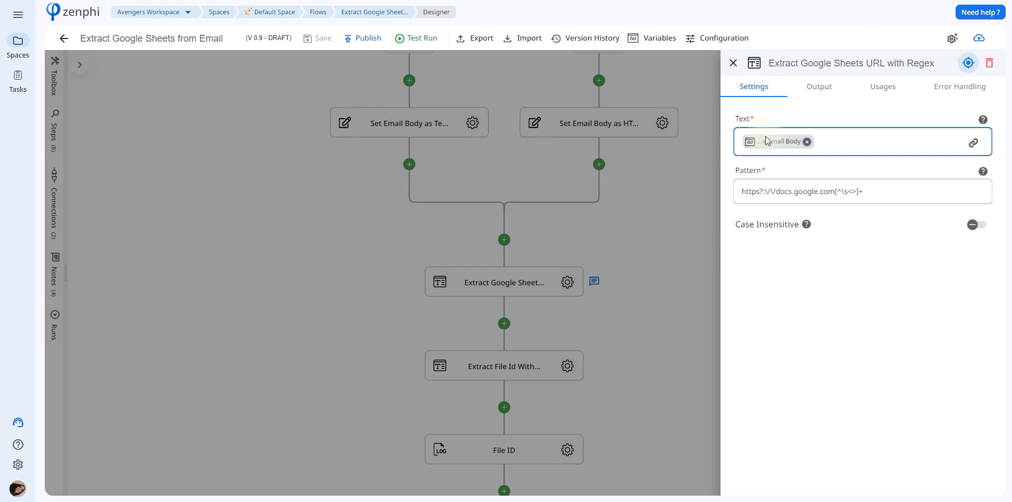
mouse_move(766, 137)
left_click(975, 145)
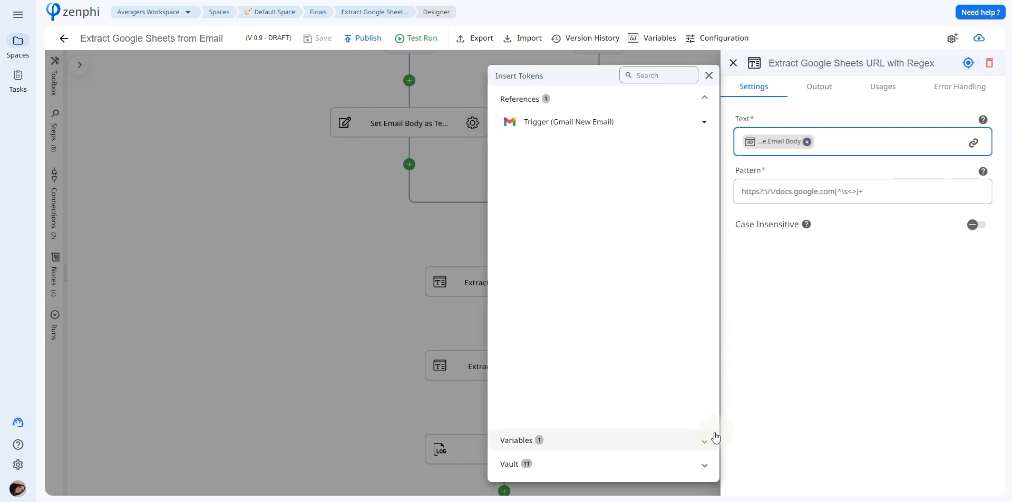
left_click(639, 446)
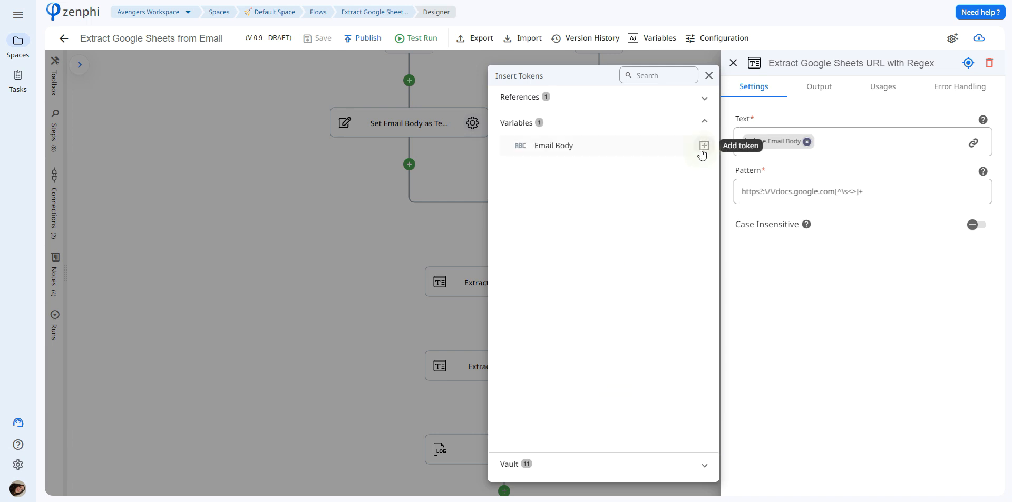
left_click(833, 201)
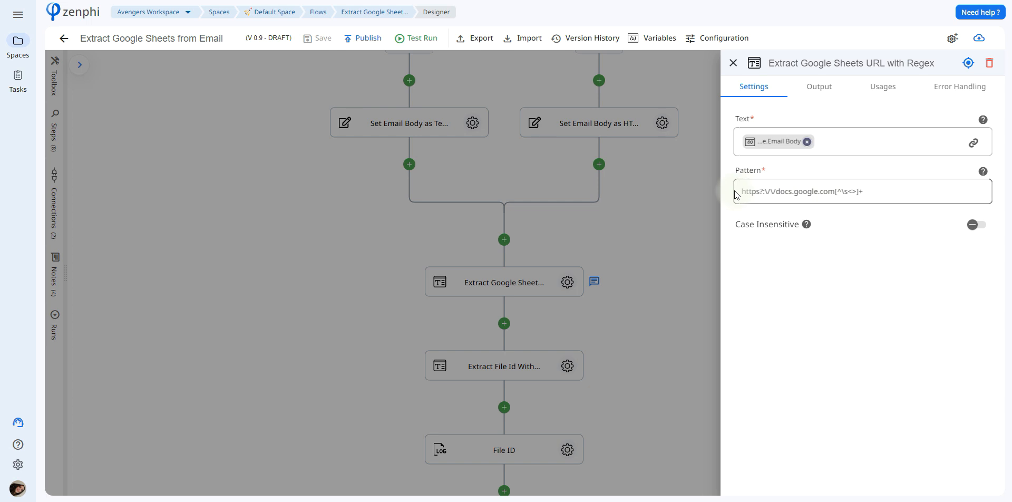
left_click(746, 191)
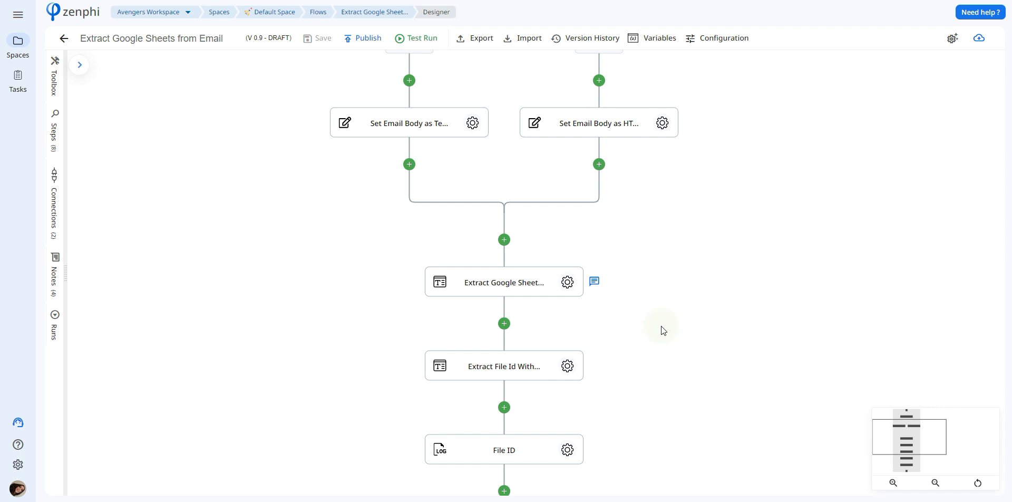
Examine the Extract File Id With Regex step's text source, the output tokens of the URL extraction step, and the pattern.
left_click(568, 366)
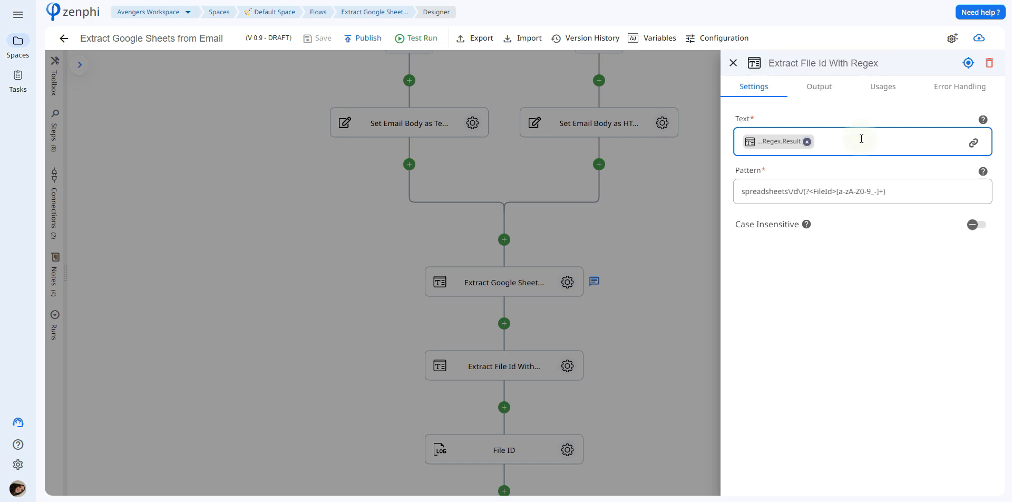
mouse_move(784, 144)
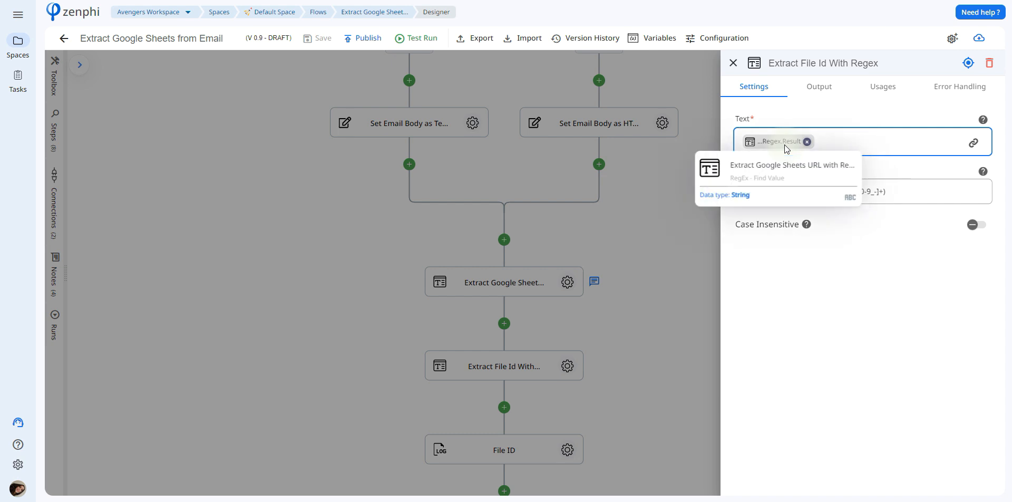
left_click(974, 143)
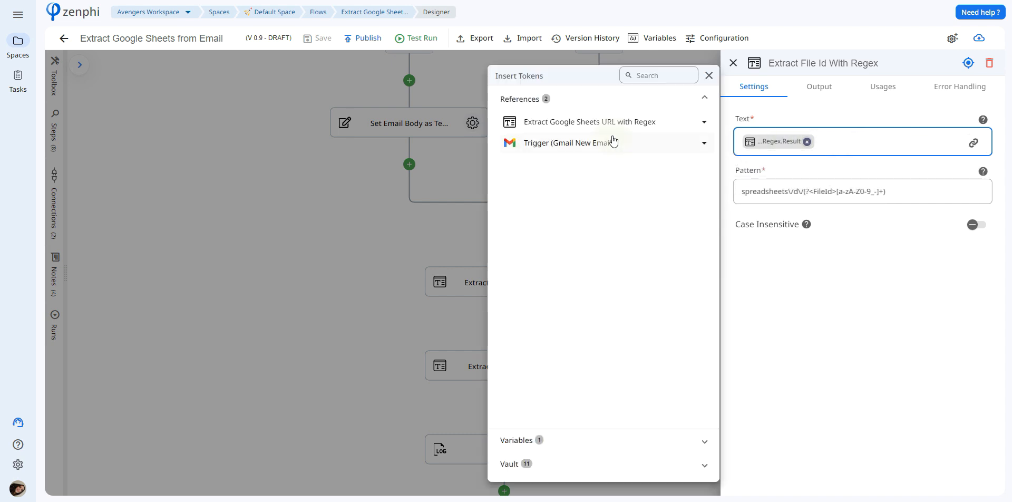
left_click(603, 126)
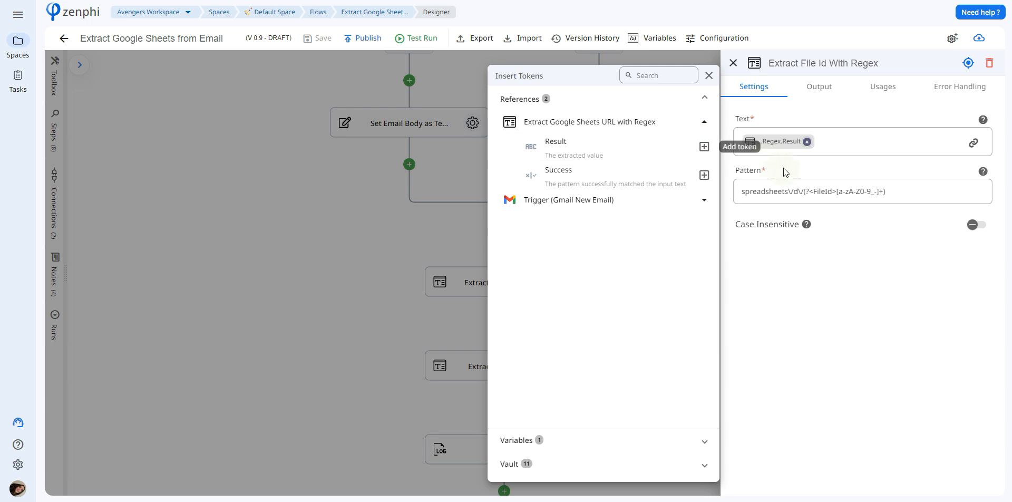
left_click(770, 191)
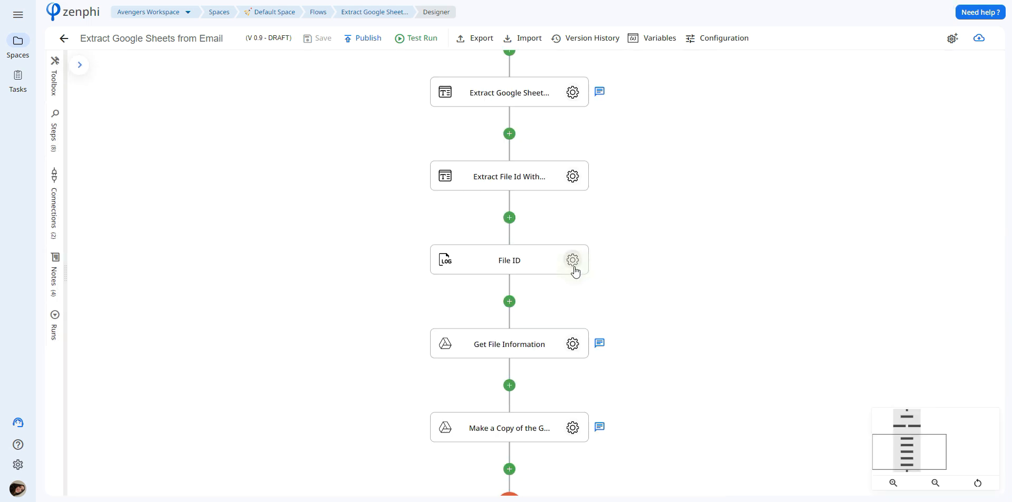
Check which token the File ID log step uses as its message.
left_click(573, 264)
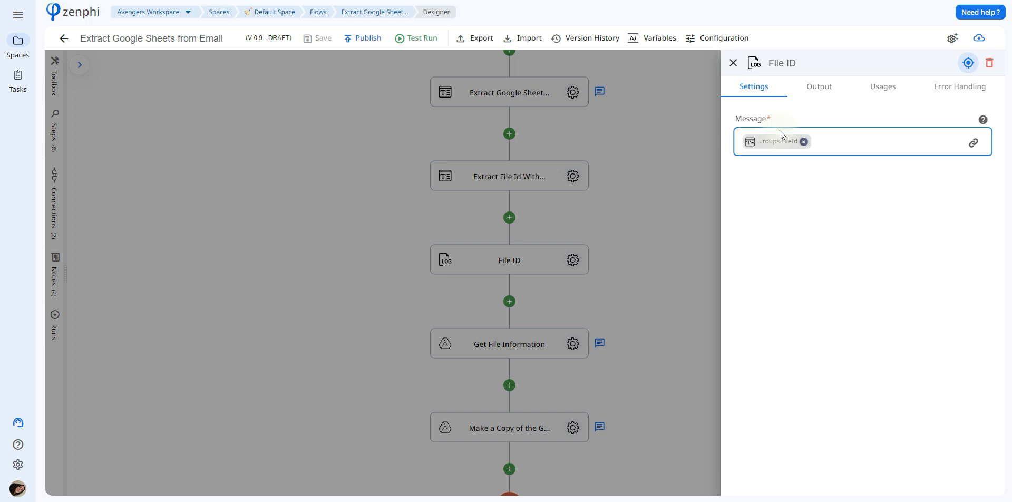
mouse_move(775, 142)
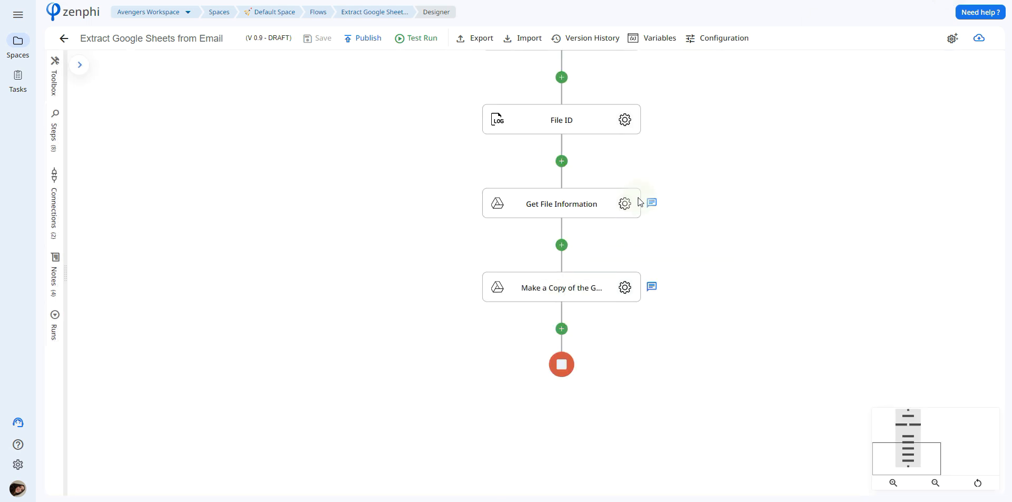
Examine the Get File Information step's File or Folder Id source and the group tokens available from Extract File Id With Regex.
left_click(625, 204)
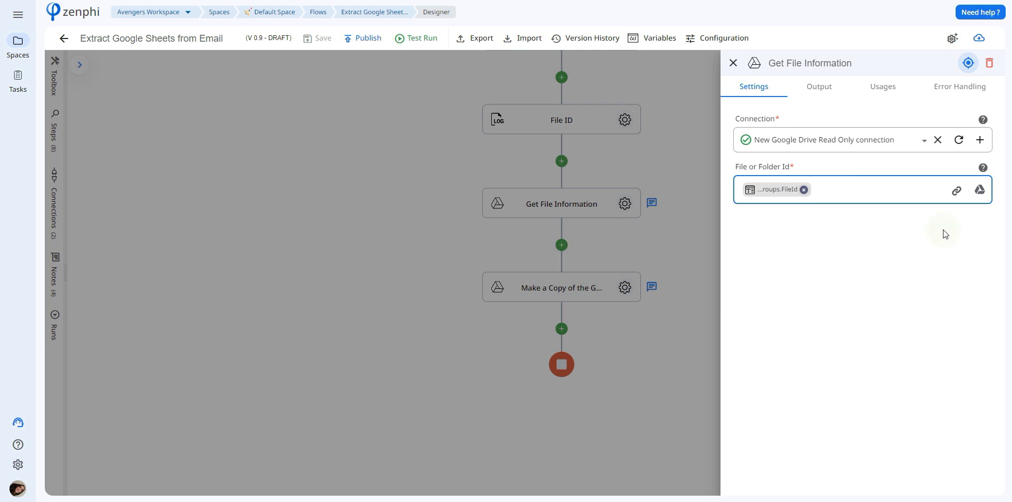
left_click(957, 190)
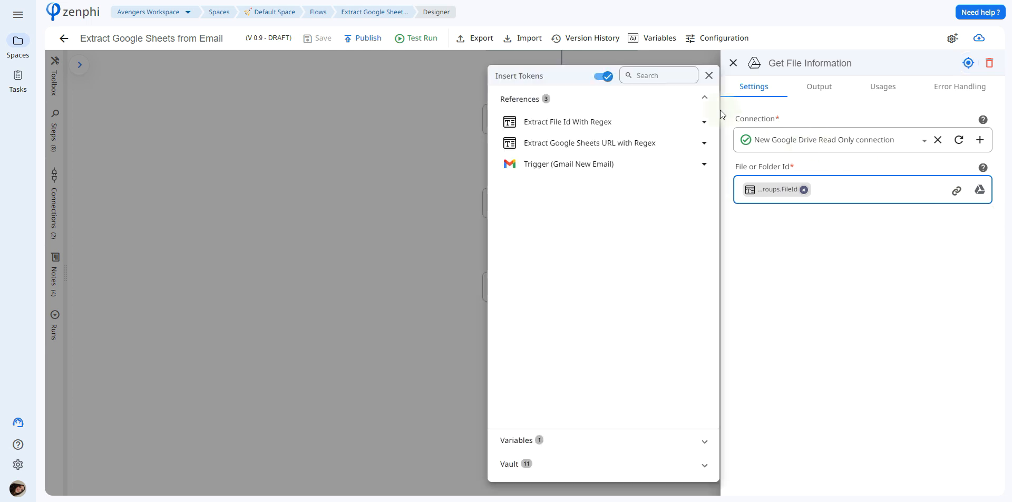
left_click(679, 122)
left_click(613, 203)
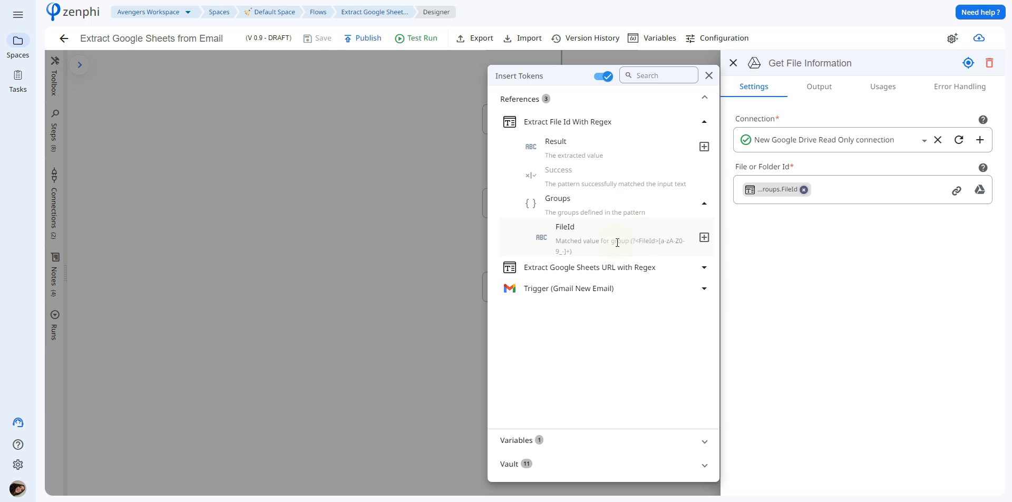
left_click(799, 263)
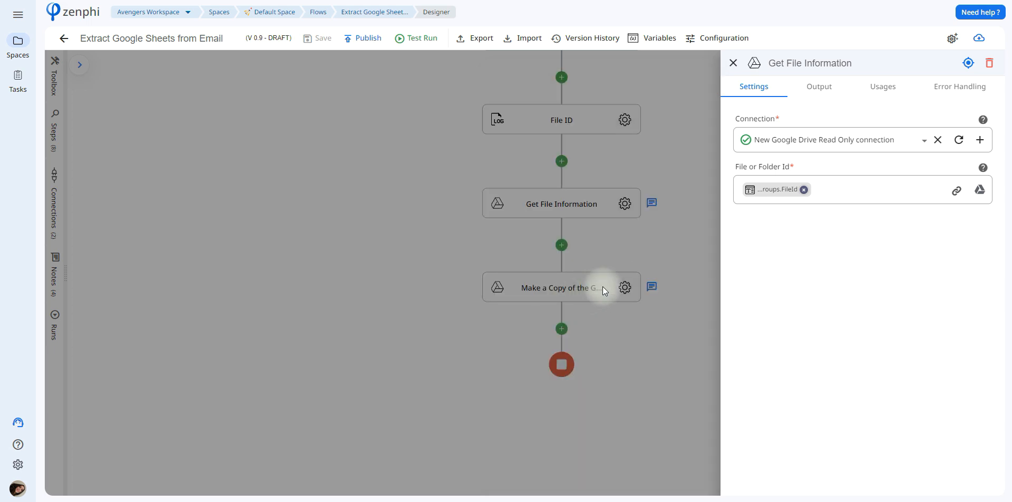
left_click(599, 226)
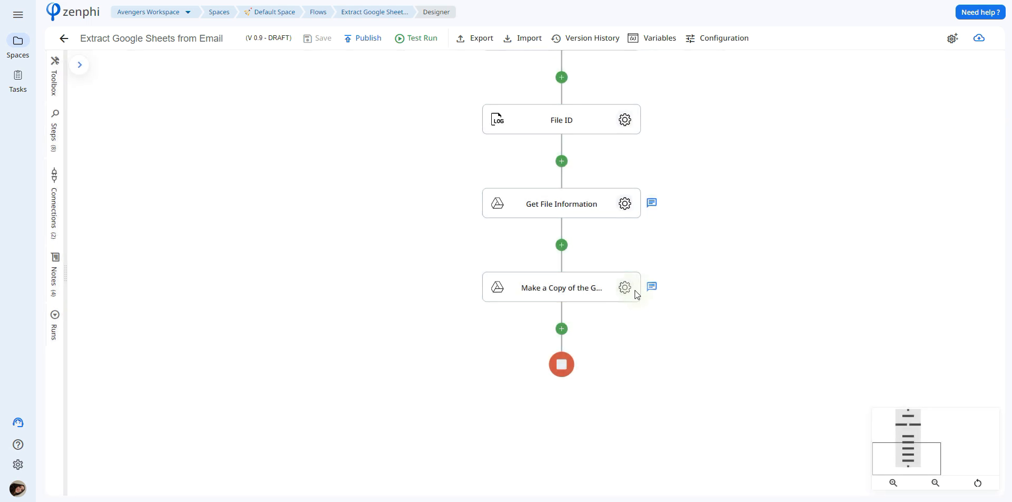
Examine the Make a Copy of the Google Sheet step's file ID and item name tokens and browse the Get File Information outputs.
left_click(627, 289)
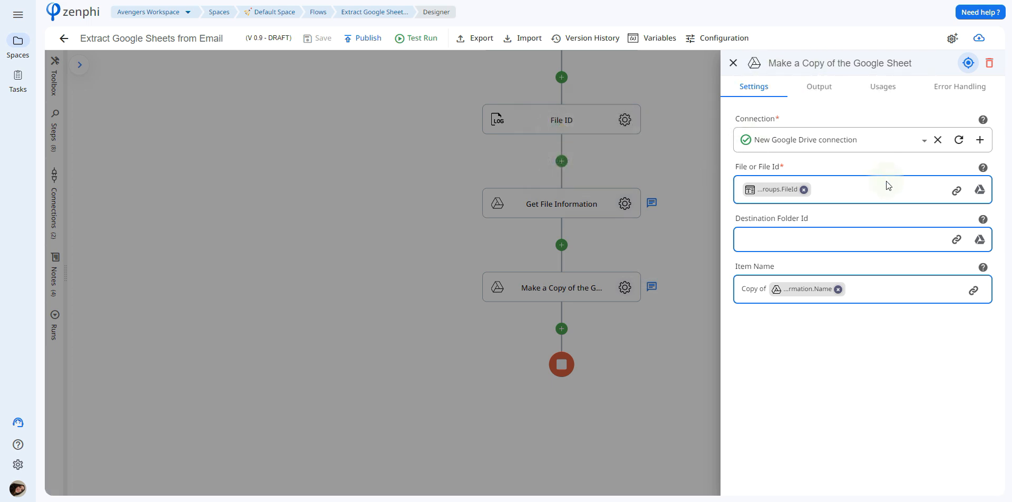
mouse_move(791, 194)
mouse_move(780, 291)
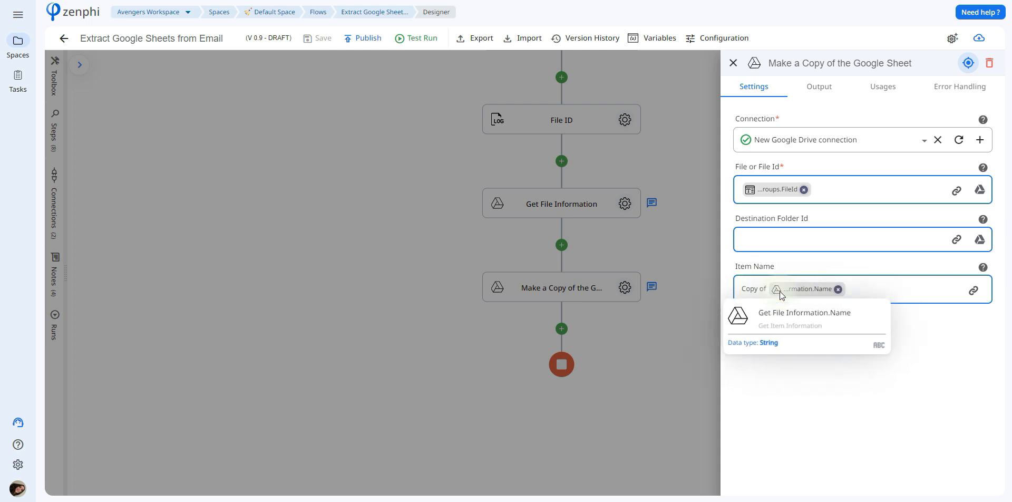
left_click(974, 290)
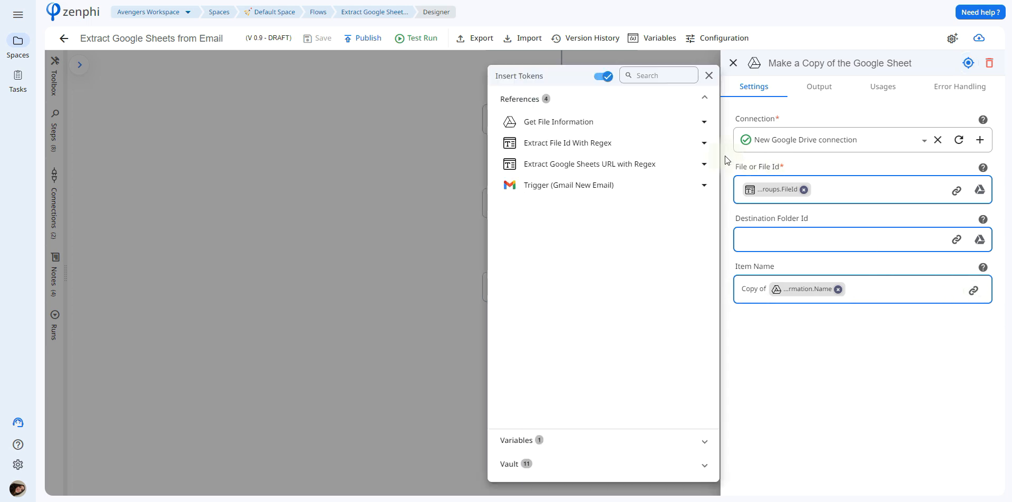
left_click(661, 123)
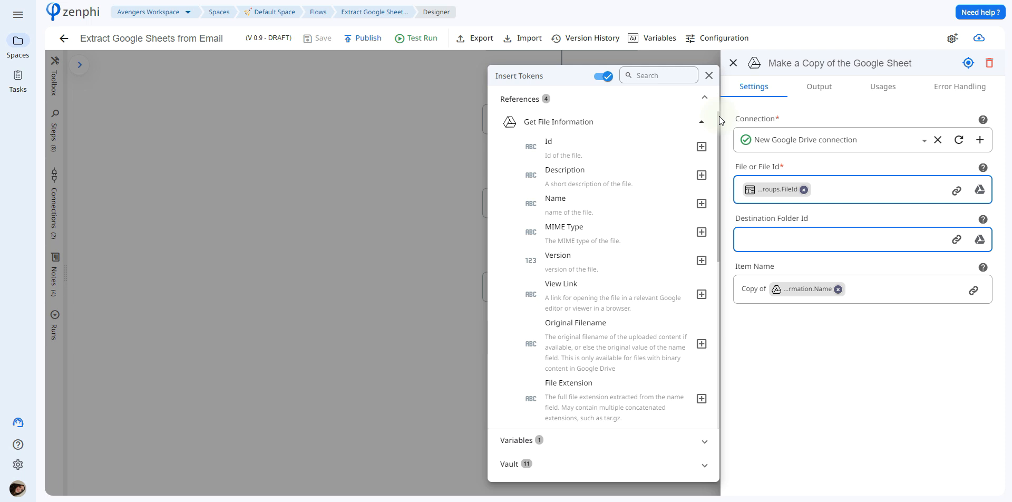
left_click_drag(717, 116, 727, 235)
left_click(802, 189)
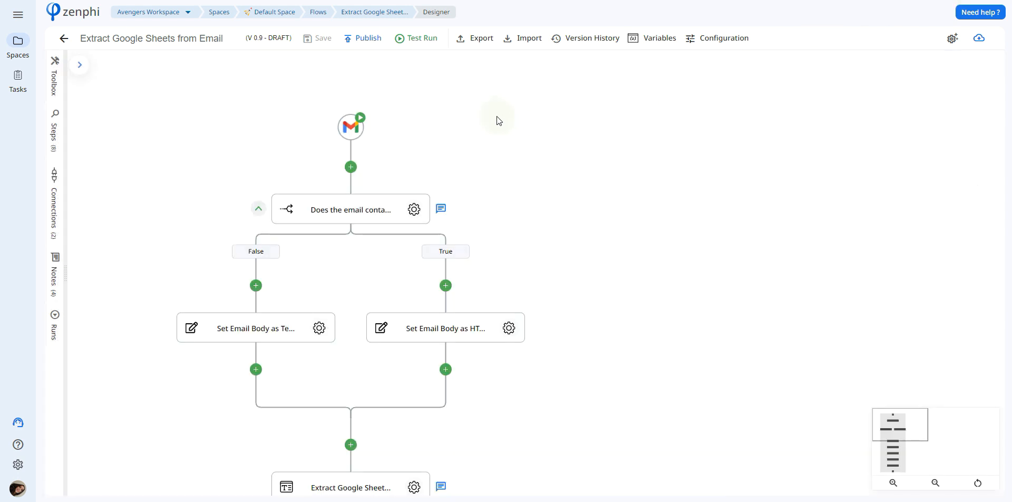
Test run the flow with a selected email as its starting trigger.
left_click(423, 47)
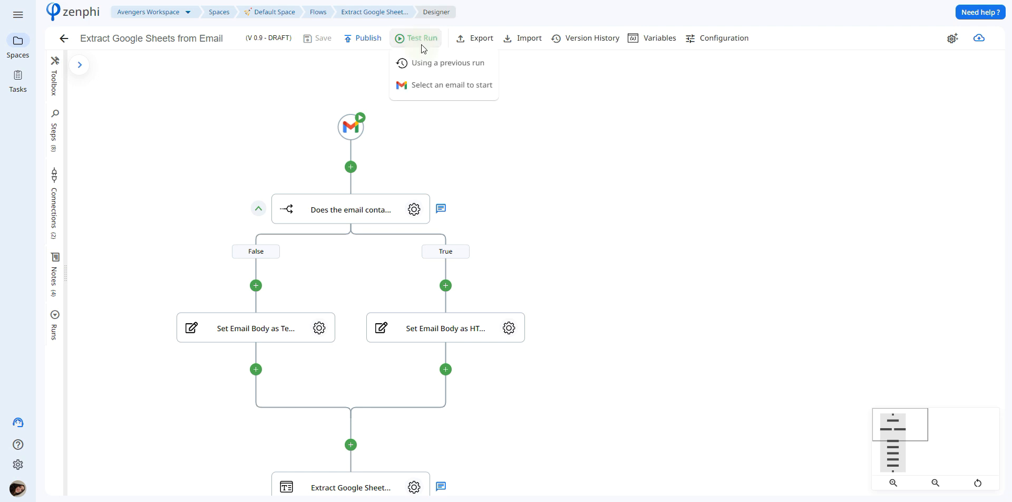
left_click(442, 87)
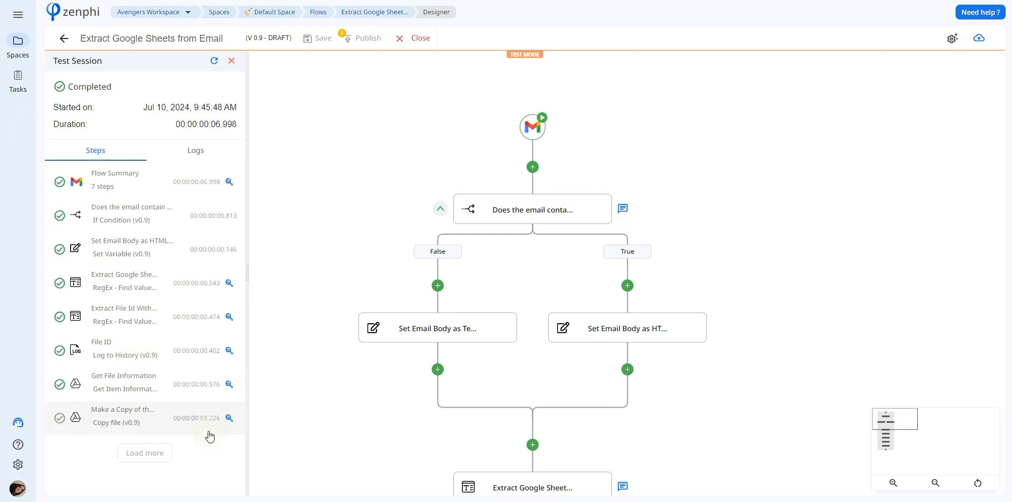
Switch to Gmail to view the test email, and compare the original Invoices spreadsheet with Copy of Invoices in Google Sheets.
left_click(944, 1)
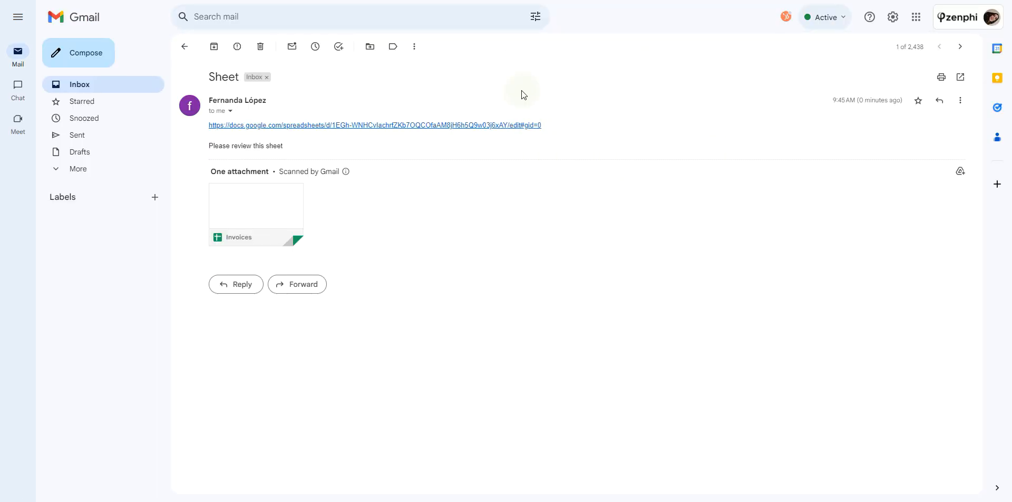
left_click(951, 1)
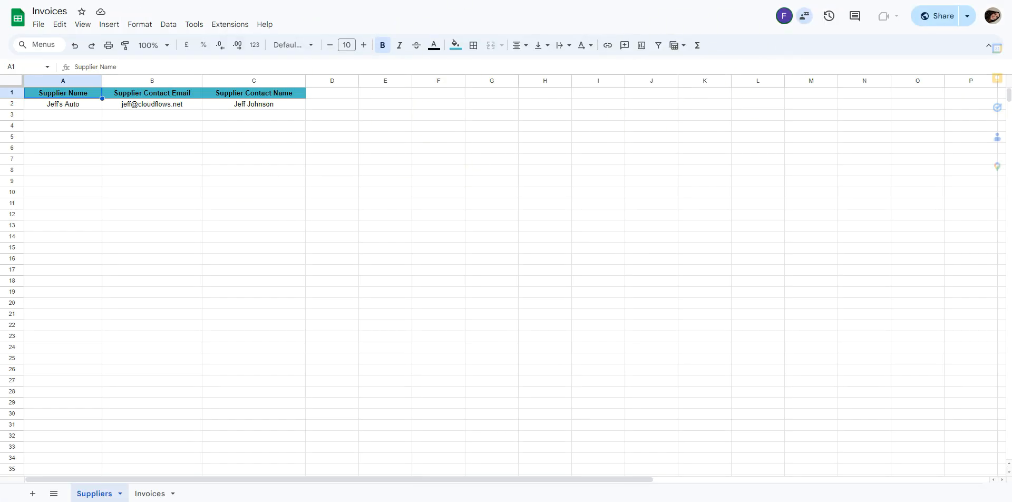
left_click(954, 1)
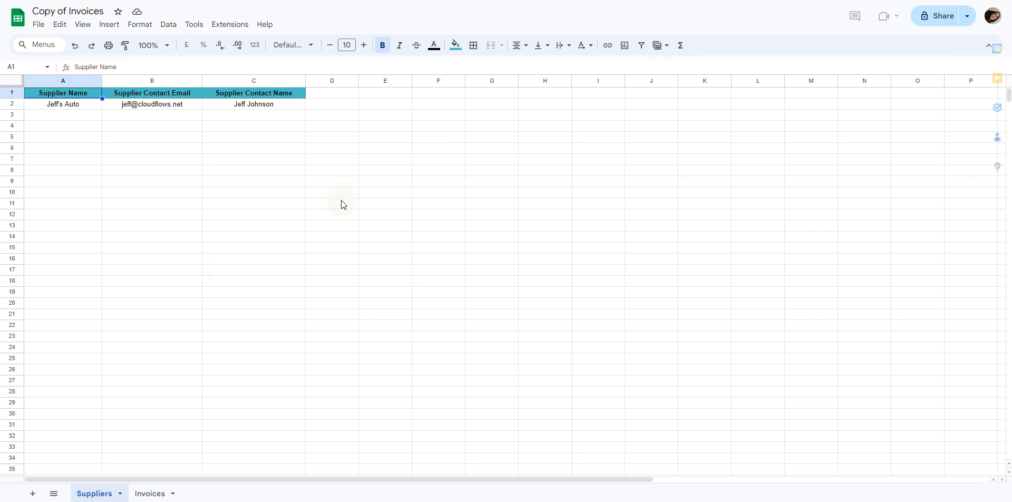